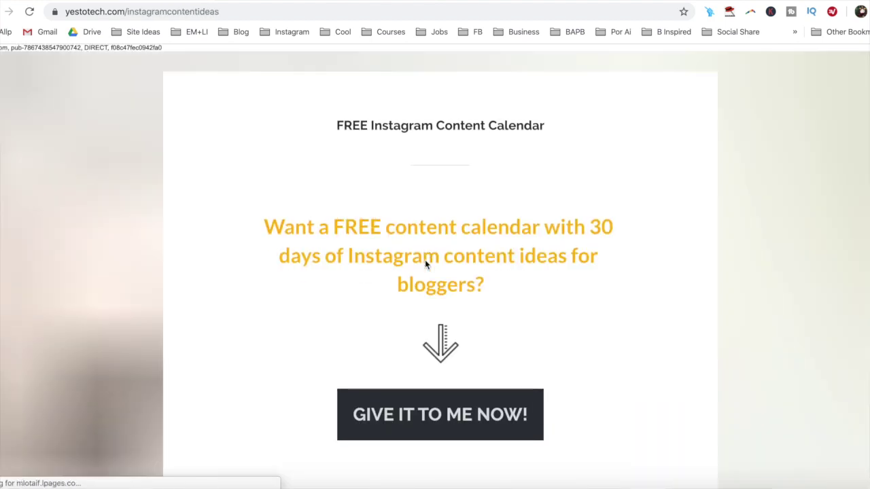
- Open the free Instagram Content Calendar signup form on yestotech.com and start entering a first name
{"action": "scroll", "coordinate": [425, 259], "scroll_direction": "down", "scroll_amount": 1}
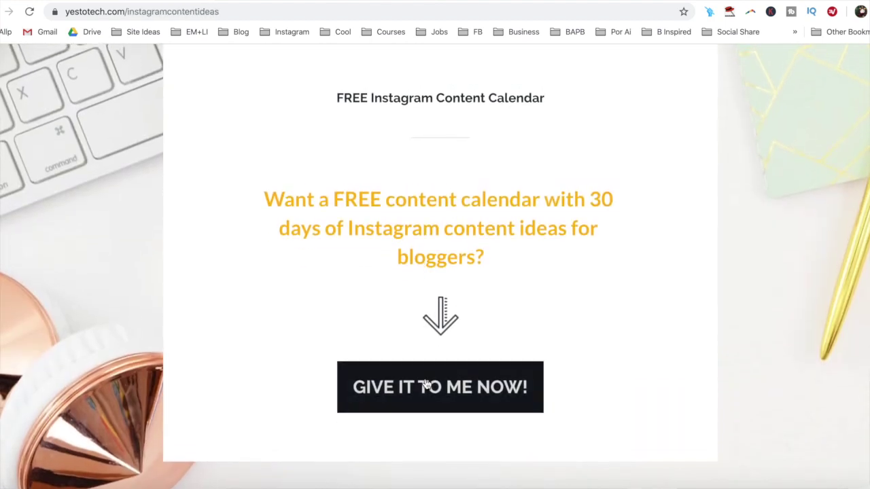
{"action": "left_click", "coordinate": [426, 386]}
{"action": "type", "text": "Marina"}
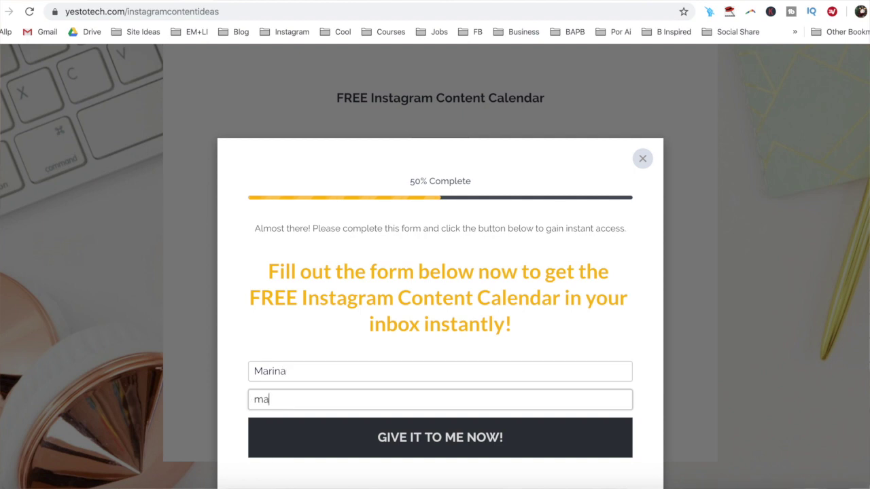
{"action": "type", "text": "m"}
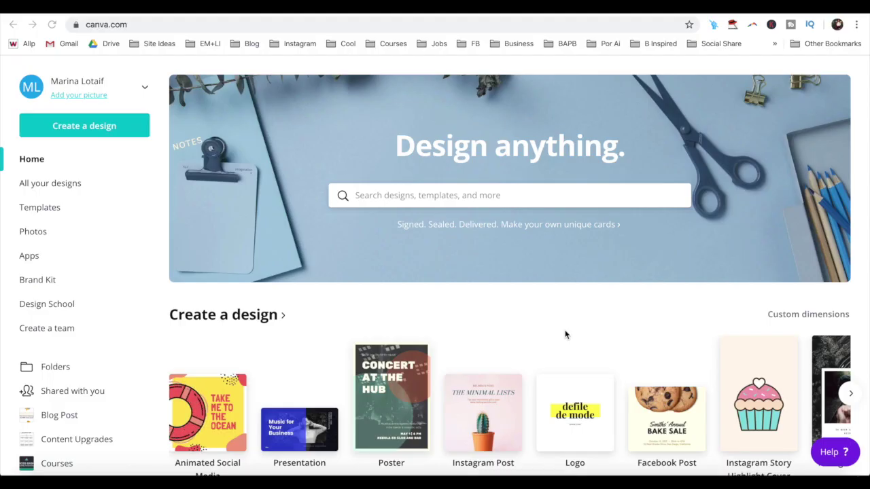
- Search Canva designs for 'instagram stor' and choose the Instagram Story Highlight Cover suggestion
{"action": "left_click", "coordinate": [467, 199]}
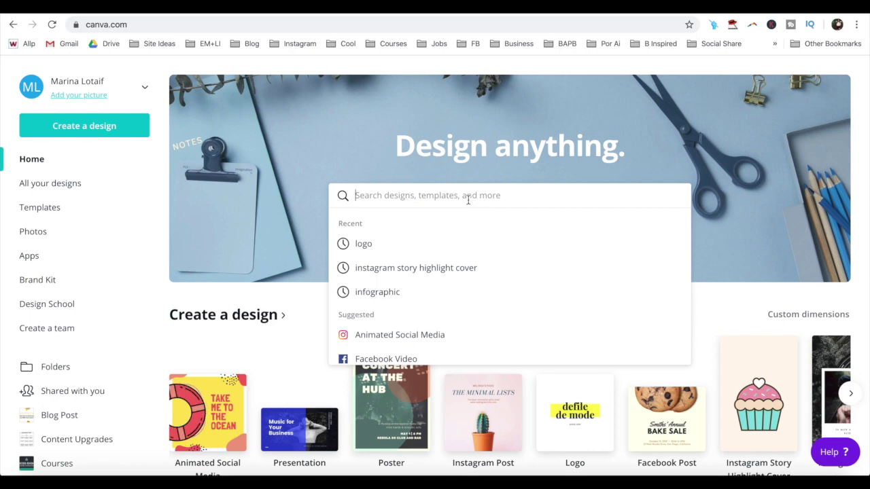
{"action": "type", "text": "inst"}
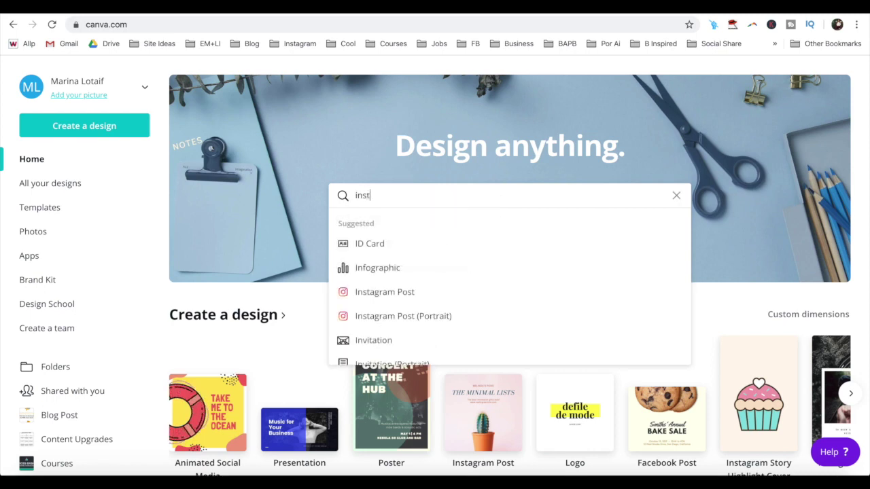
{"action": "type", "text": "agra"}
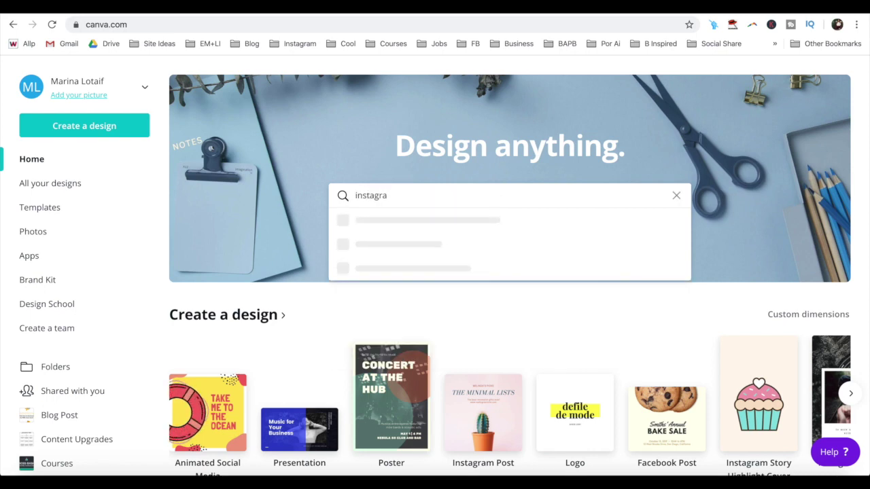
{"action": "type", "text": "m stor"}
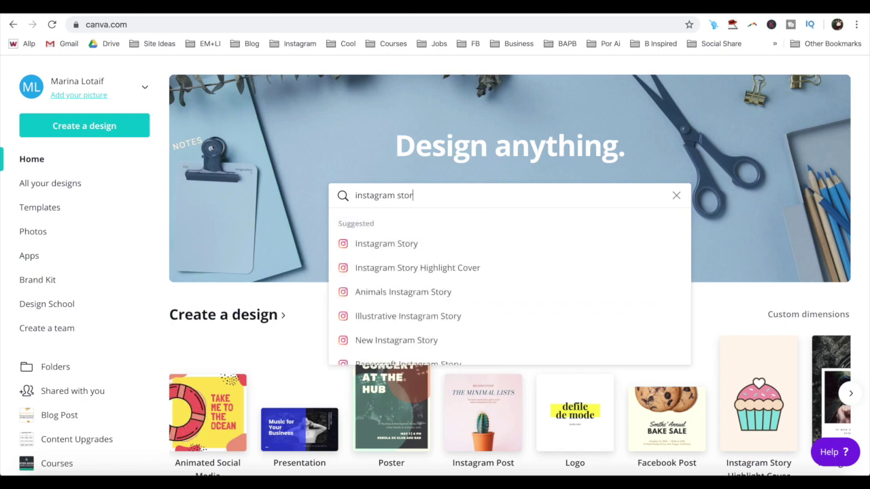
{"action": "left_click", "coordinate": [494, 270]}
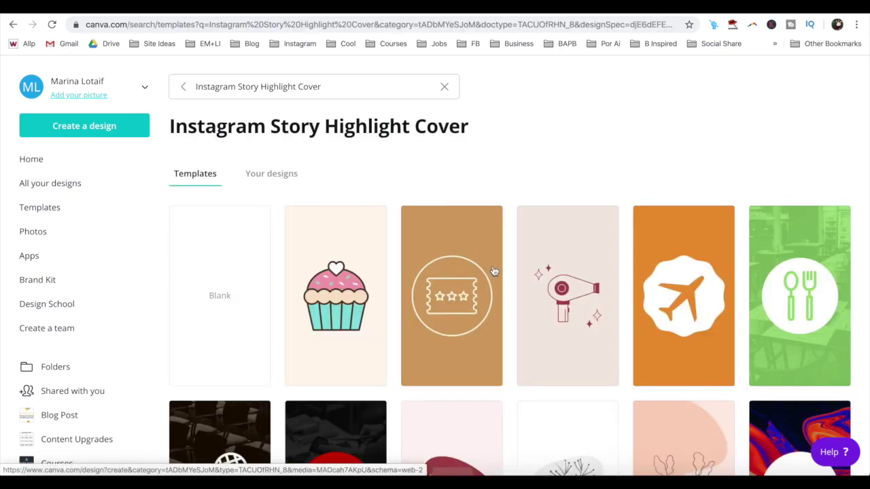
- Scroll the highlight cover templates and open the green Modern Food Icon template in the editor
{"action": "scroll", "coordinate": [494, 271], "scroll_direction": "down", "scroll_amount": 1}
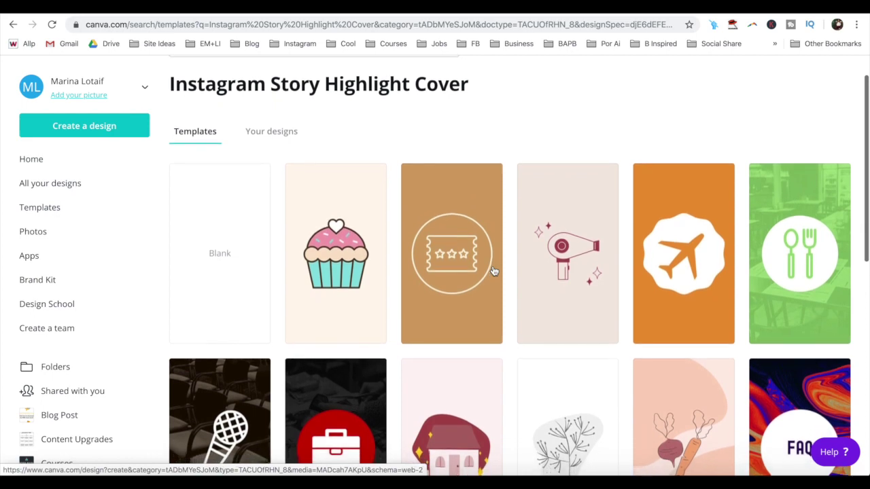
{"action": "scroll", "coordinate": [494, 271], "scroll_direction": "down", "scroll_amount": 1}
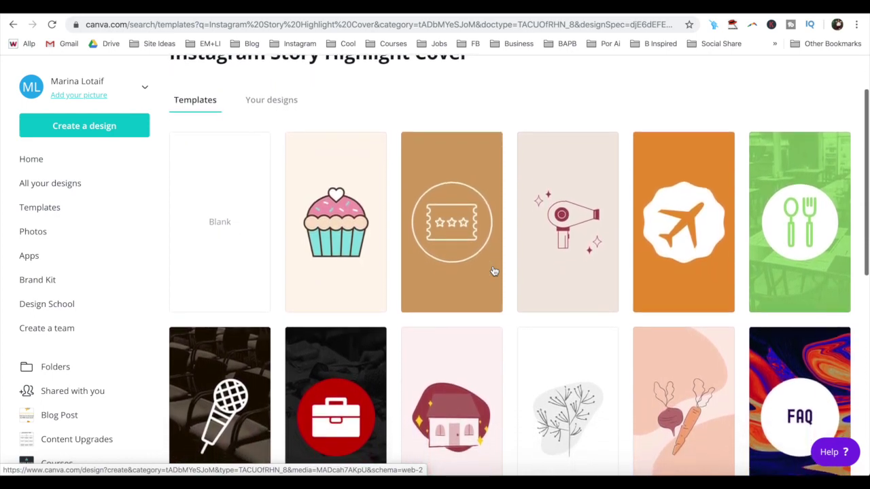
{"action": "scroll", "coordinate": [494, 270], "scroll_direction": "down", "scroll_amount": 1}
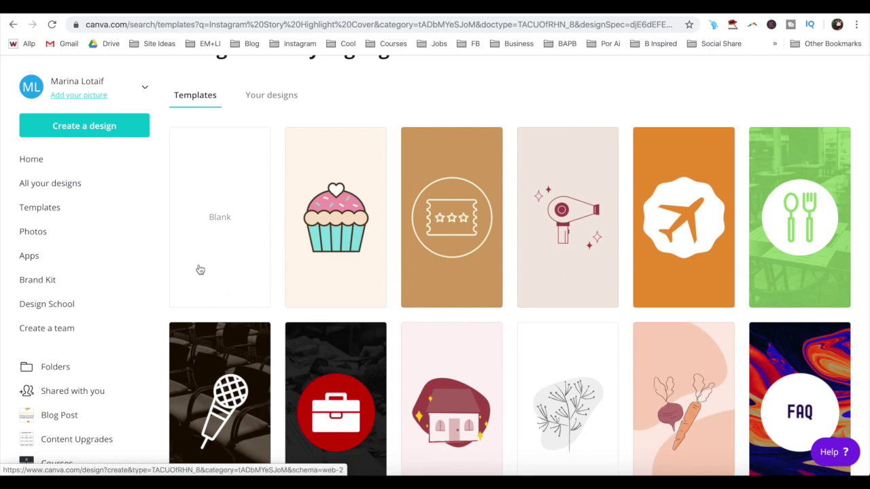
{"action": "scroll", "coordinate": [868, 123], "scroll_direction": "down", "scroll_amount": 1}
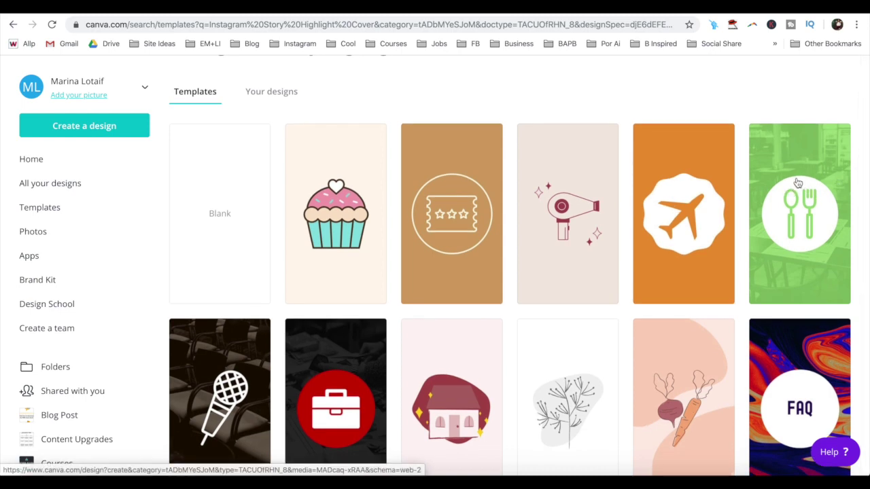
{"action": "left_click", "coordinate": [798, 183]}
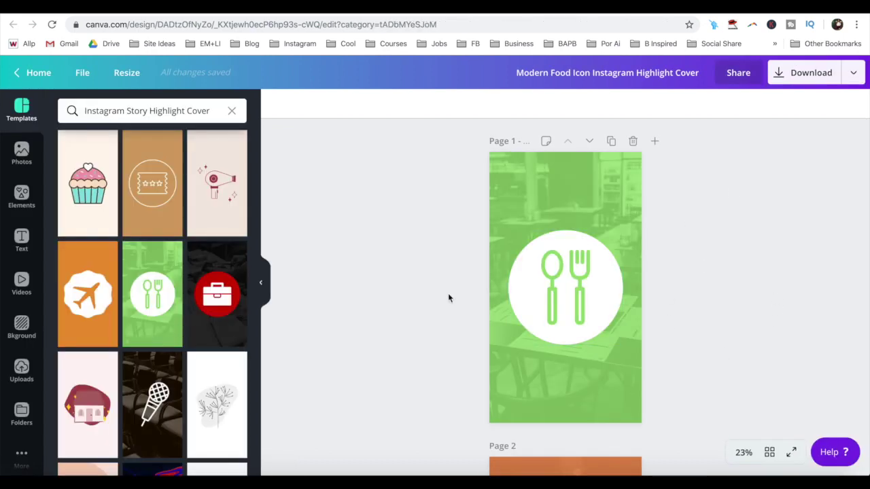
- Open the Fun Cute Modern highlight cover set, apply its purple camera template, then undo it
{"action": "left_click", "coordinate": [564, 184]}
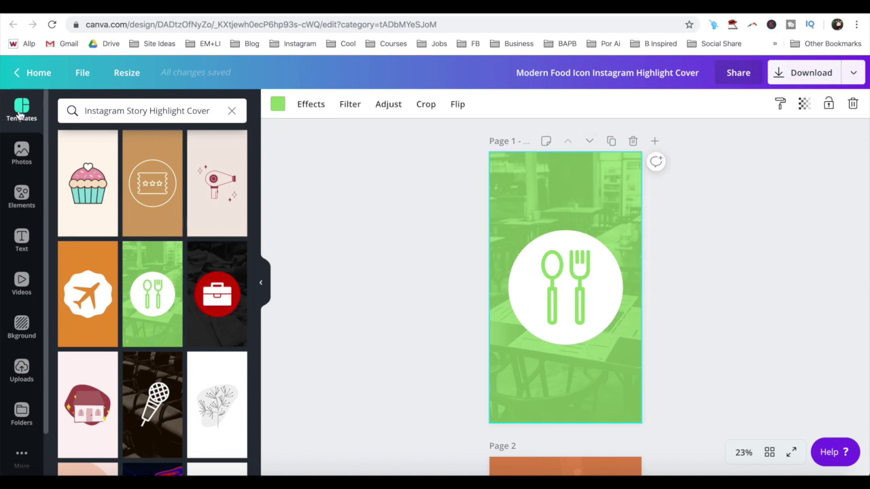
{"action": "left_click", "coordinate": [21, 116]}
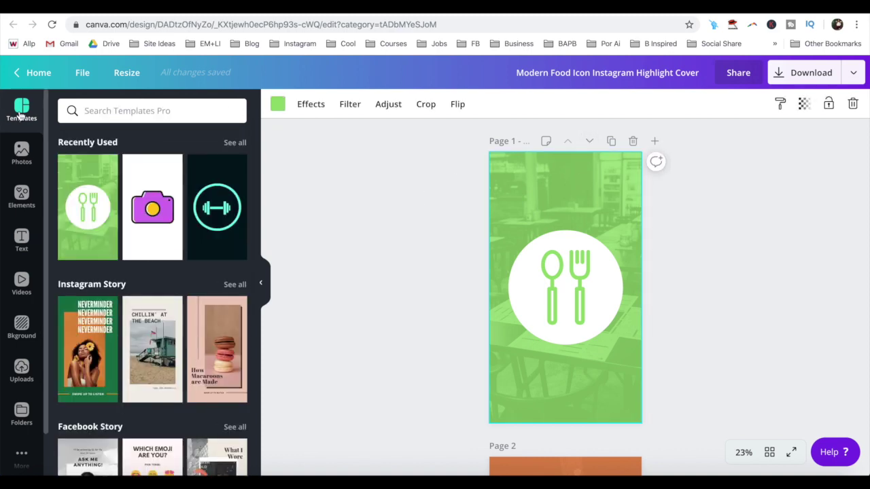
{"action": "scroll", "coordinate": [129, 186], "scroll_direction": "down", "scroll_amount": 1}
{"action": "scroll", "coordinate": [129, 185], "scroll_direction": "up", "scroll_amount": 1}
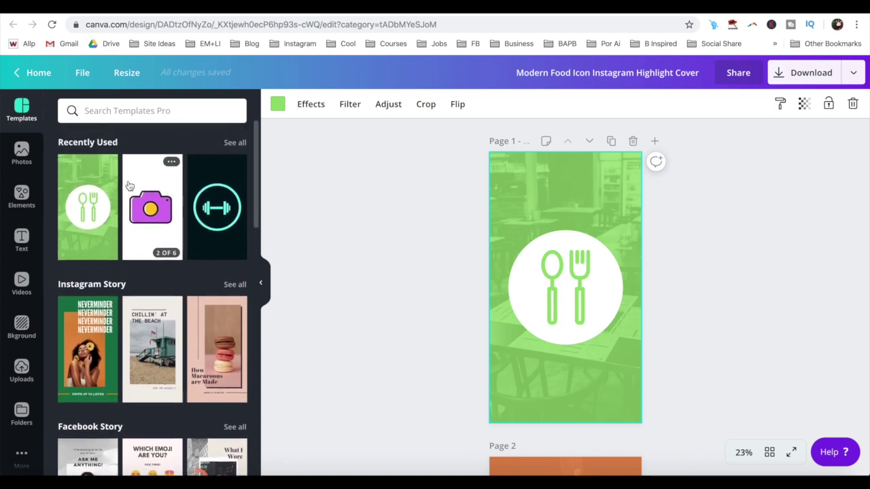
{"action": "left_click", "coordinate": [147, 201]}
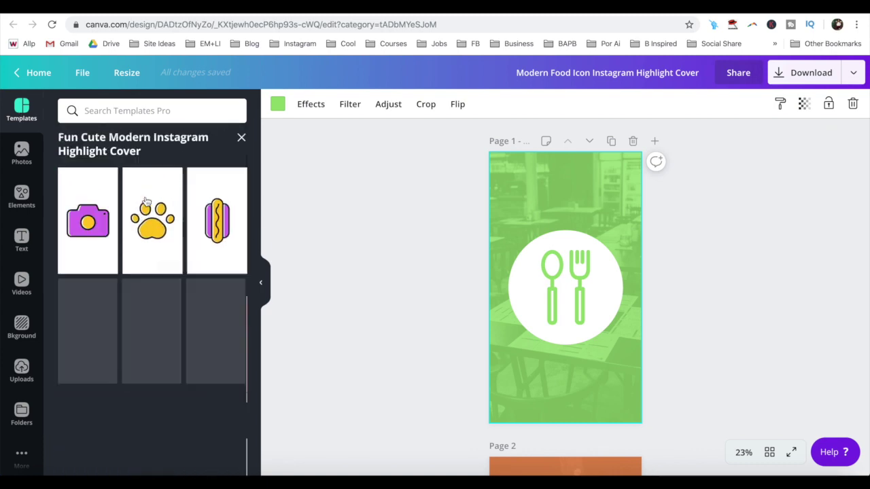
{"action": "left_click", "coordinate": [106, 218]}
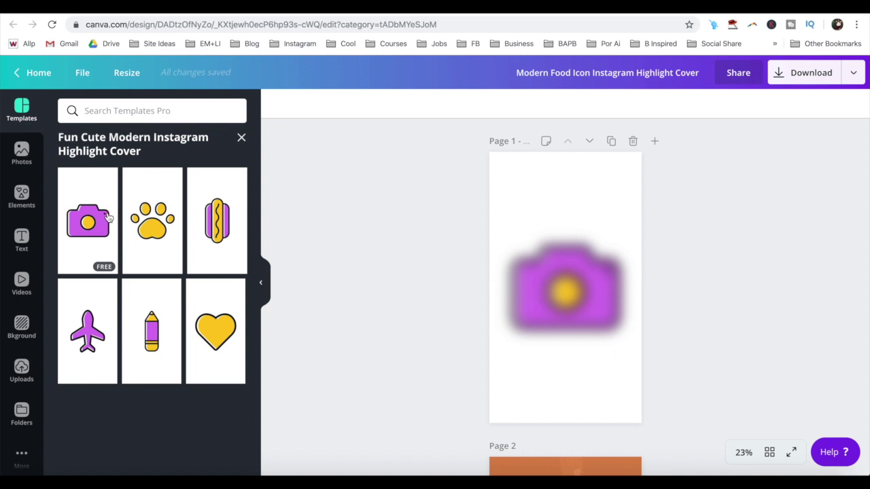
{"action": "key", "text": "ctrl+z"}
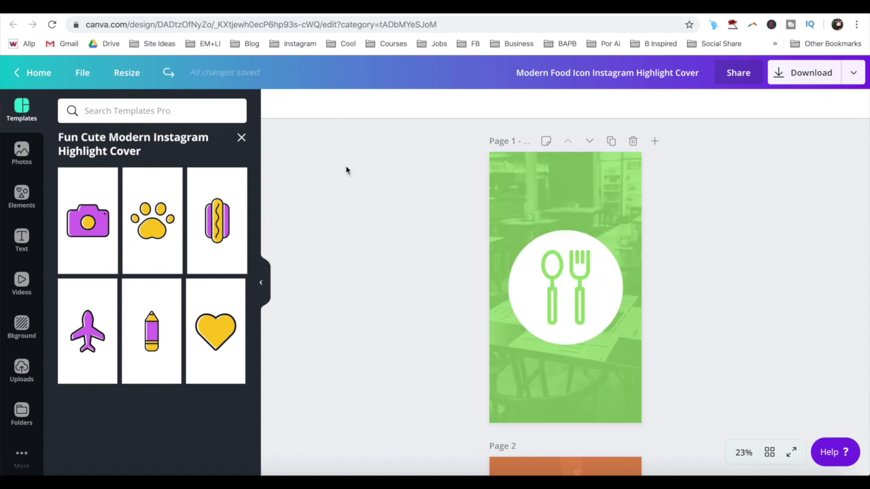
- Scroll through the food-icon pages: fork-and-spoon, burger, banana and serving cloche
{"action": "scroll", "coordinate": [423, 223], "scroll_direction": "down", "scroll_amount": 3}
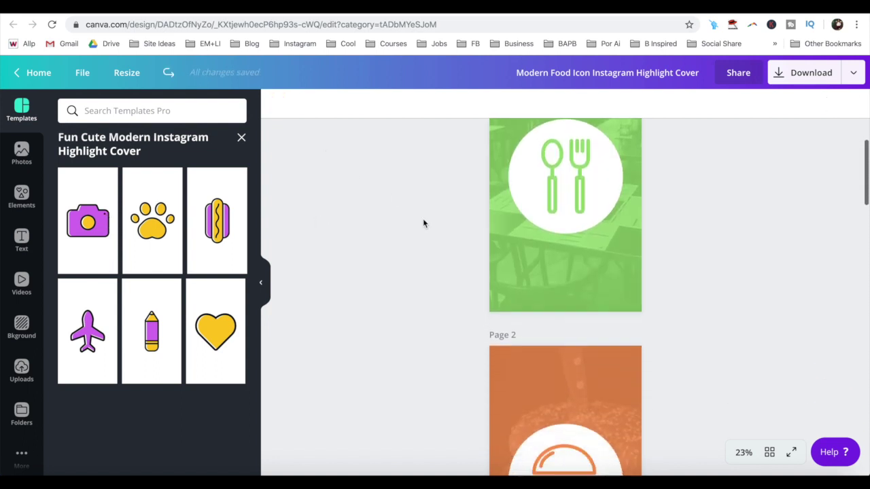
{"action": "scroll", "coordinate": [423, 223], "scroll_direction": "down", "scroll_amount": 4}
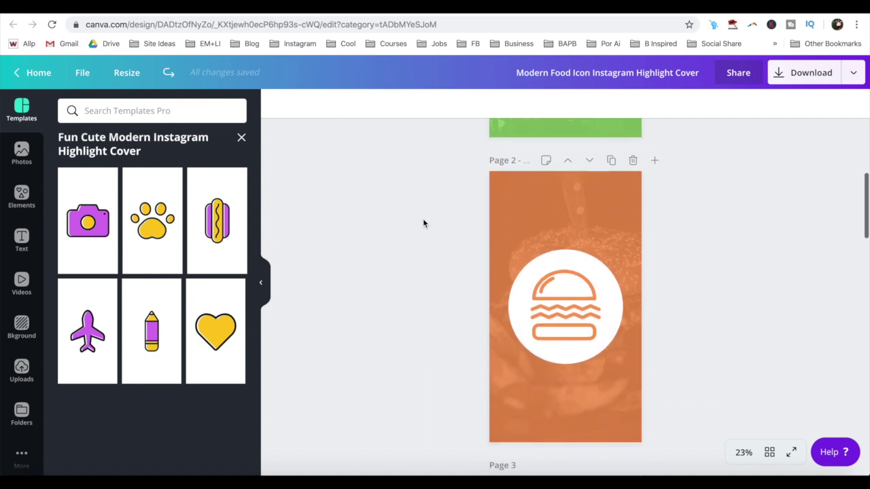
{"action": "scroll", "coordinate": [423, 223], "scroll_direction": "down", "scroll_amount": 5}
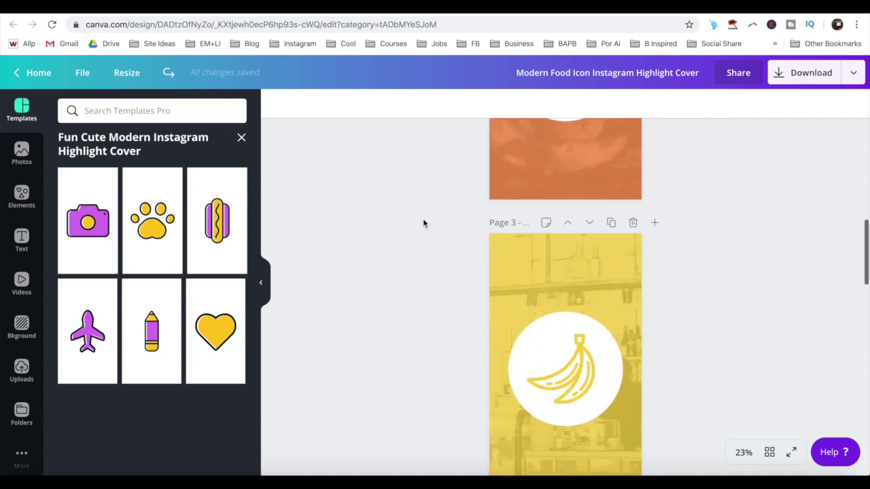
{"action": "scroll", "coordinate": [423, 223], "scroll_direction": "down", "scroll_amount": 13}
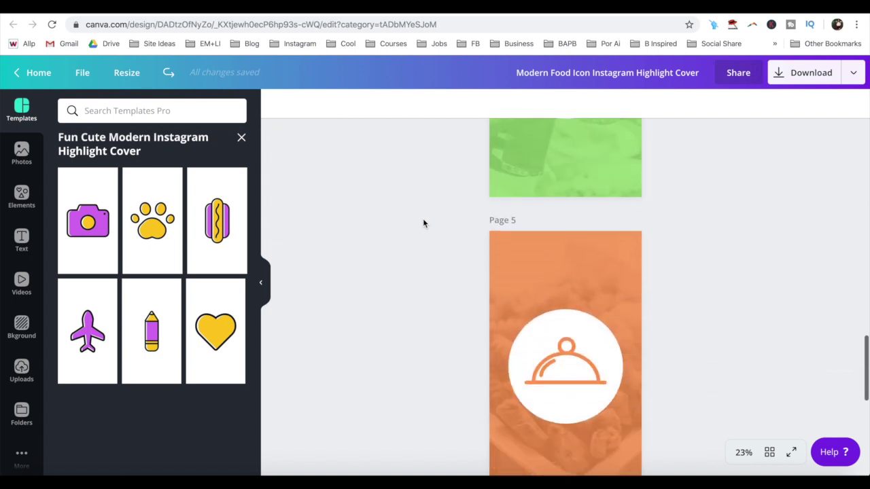
{"action": "scroll", "coordinate": [423, 223], "scroll_direction": "up", "scroll_amount": 20}
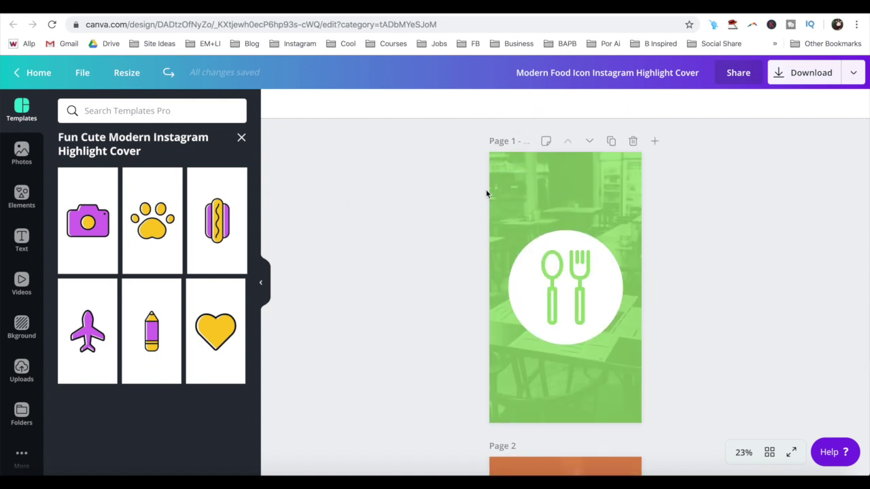
- Search stock photos for 'online business' and drag the palm-tree laptop photo onto page 1
{"action": "left_click", "coordinate": [21, 155]}
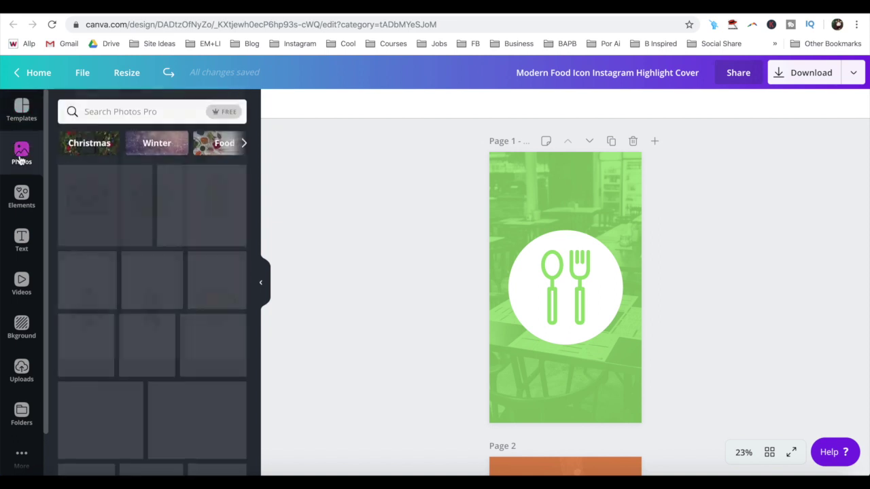
{"action": "left_click", "coordinate": [99, 109]}
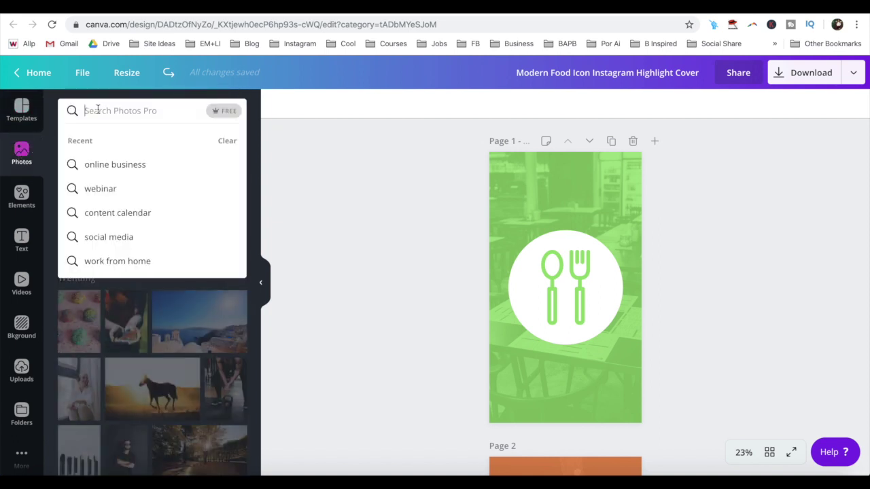
{"action": "left_click", "coordinate": [106, 166]}
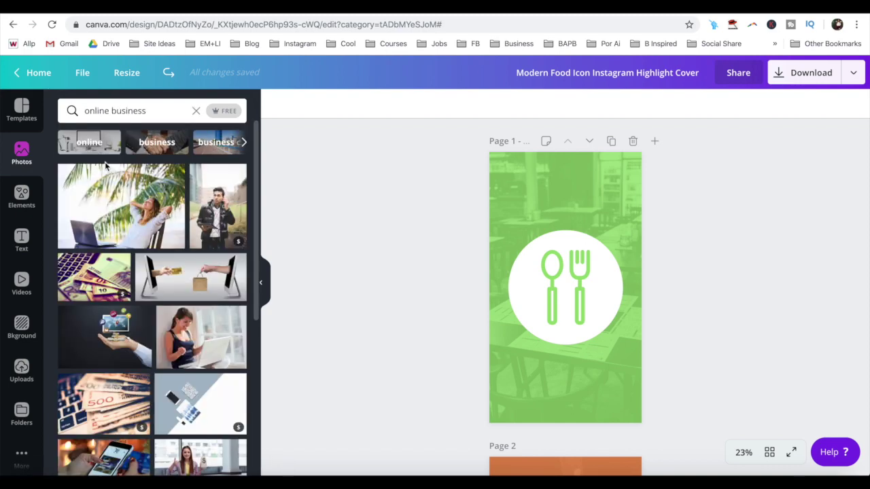
{"action": "left_click_drag", "start_coordinate": [112, 207], "coordinate": [497, 182]}
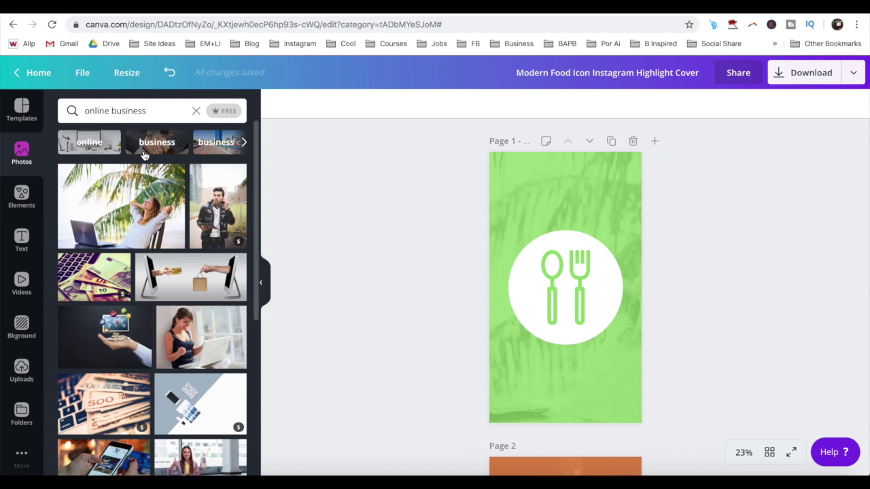
- Scroll through the 'online business' photo results
{"action": "scroll", "coordinate": [143, 156], "scroll_direction": "down", "scroll_amount": 3}
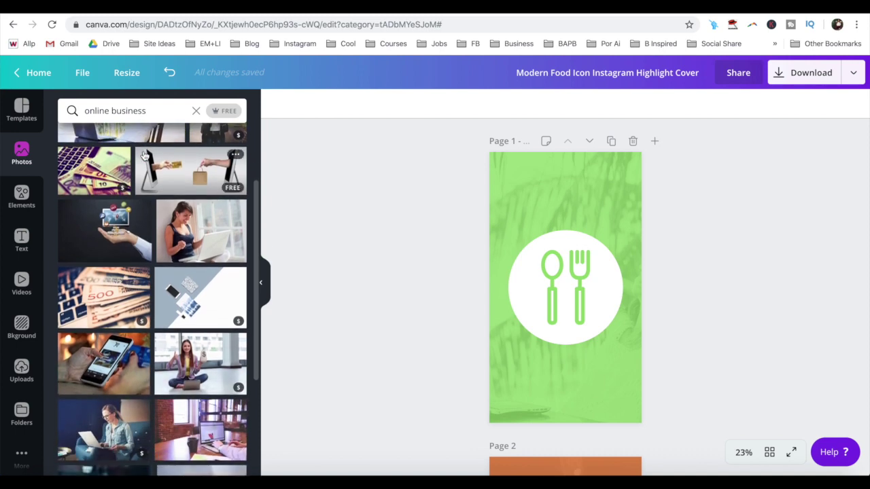
{"action": "scroll", "coordinate": [143, 155], "scroll_direction": "down", "scroll_amount": 3}
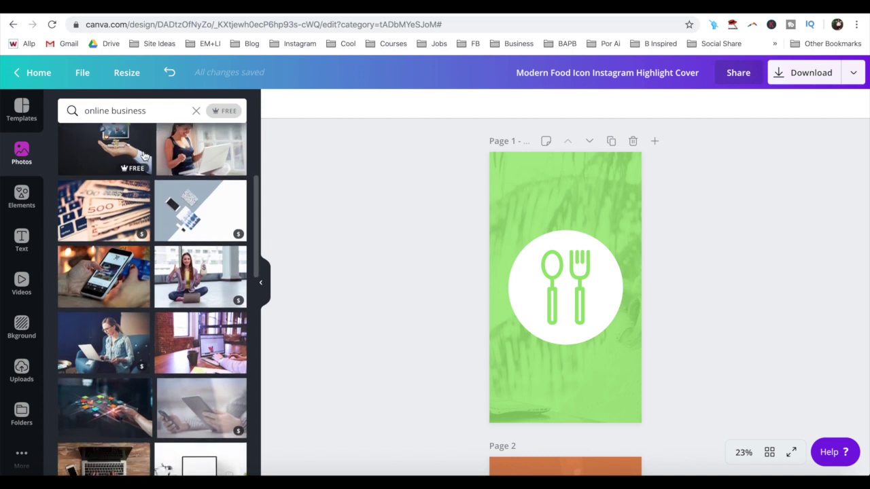
{"action": "scroll", "coordinate": [144, 155], "scroll_direction": "down", "scroll_amount": 3}
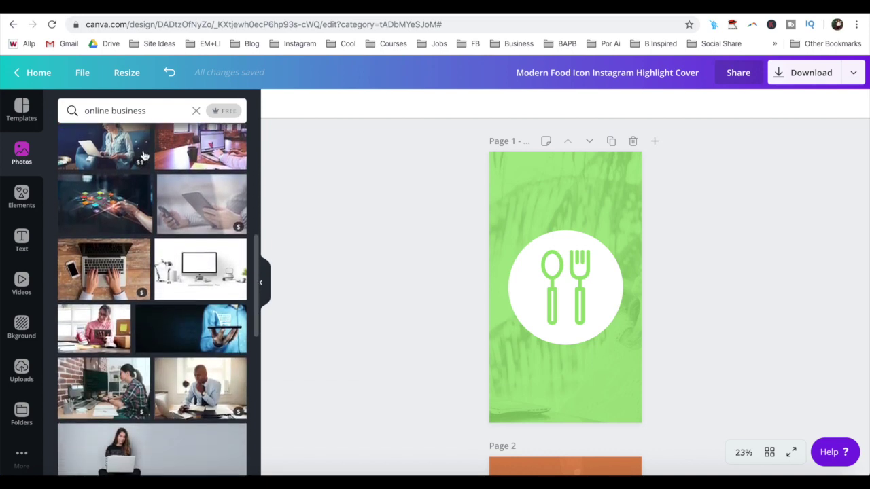
{"action": "scroll", "coordinate": [143, 156], "scroll_direction": "down", "scroll_amount": 6}
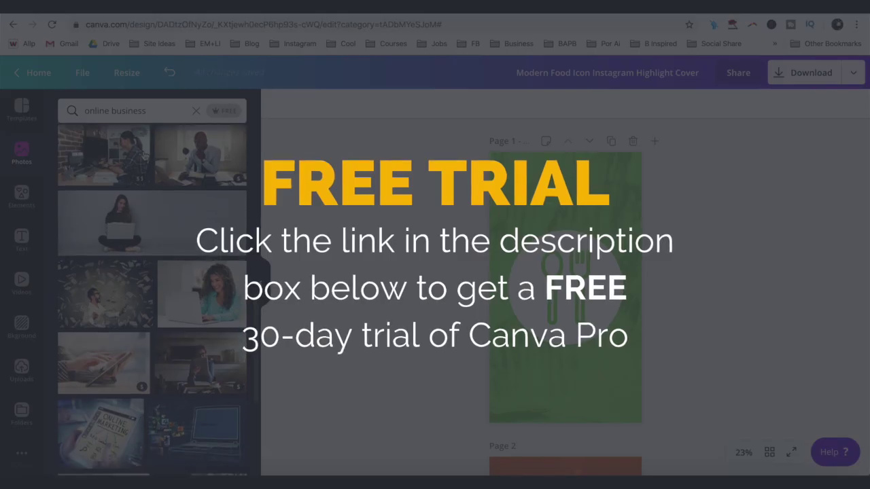
{"action": "scroll", "coordinate": [144, 156], "scroll_direction": "down", "scroll_amount": 3}
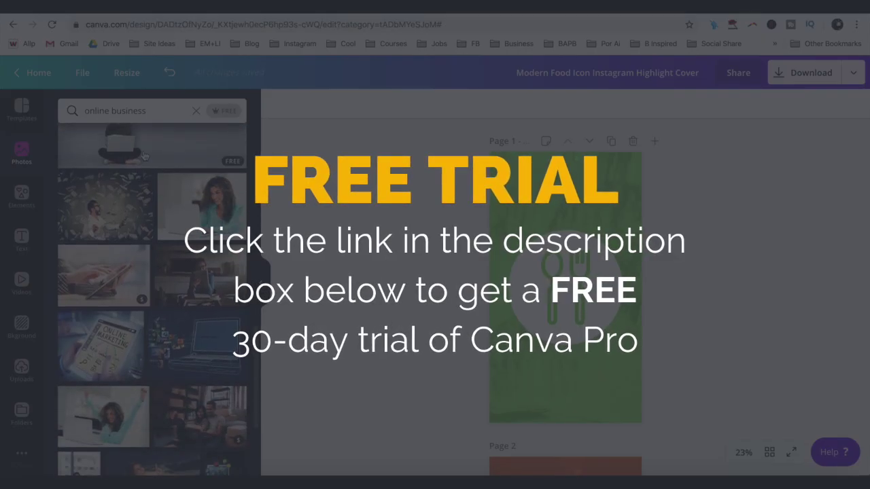
{"action": "scroll", "coordinate": [144, 156], "scroll_direction": "down", "scroll_amount": 3}
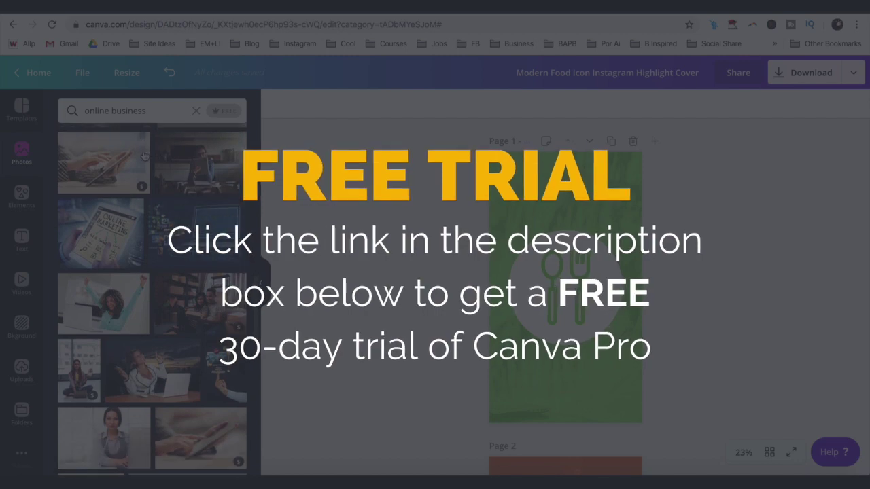
{"action": "scroll", "coordinate": [144, 156], "scroll_direction": "down", "scroll_amount": 1}
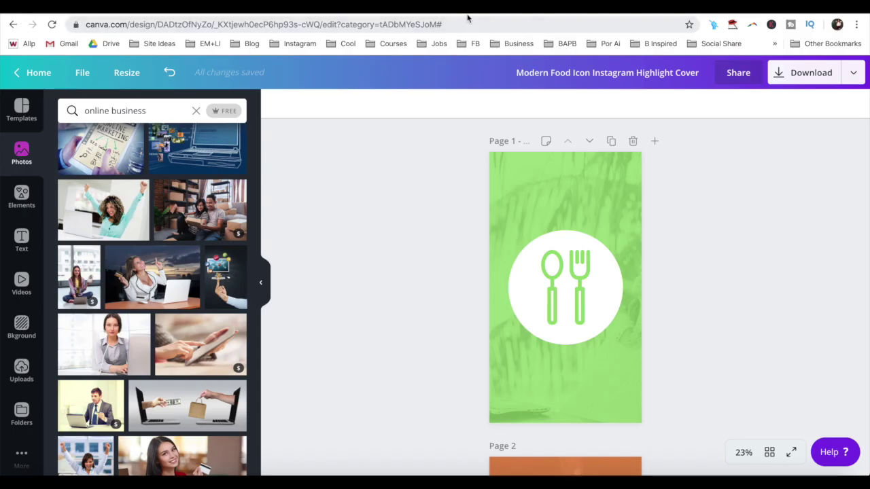
- Tint page 1's background photo pink and delete the fork-and-spoon icon, leaving an empty white circle
{"action": "left_click", "coordinate": [508, 202]}
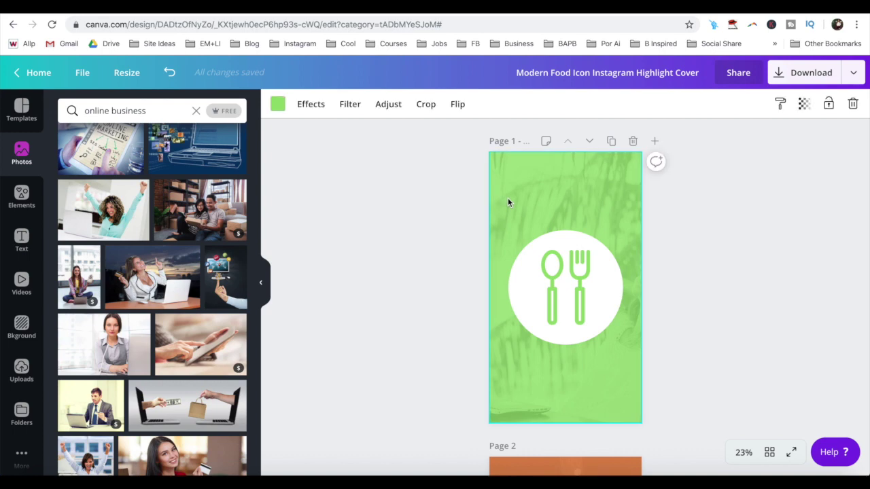
{"action": "left_click", "coordinate": [277, 104]}
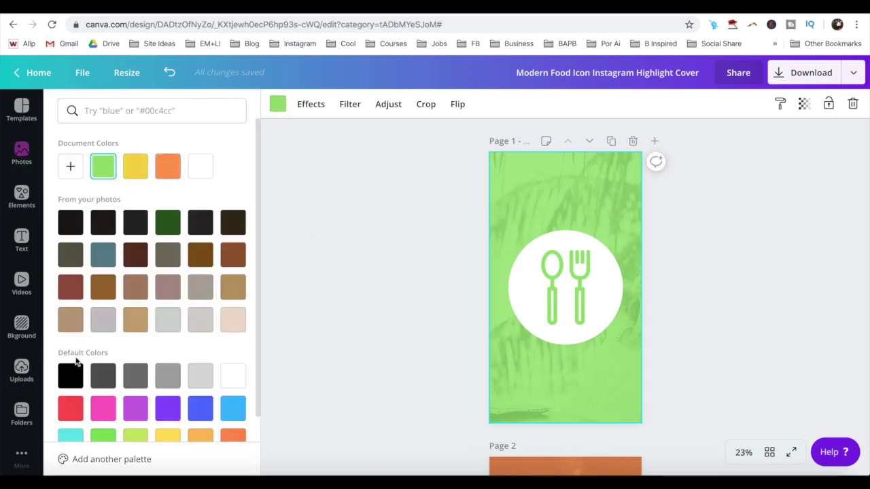
{"action": "left_click", "coordinate": [104, 408]}
{"action": "left_click", "coordinate": [420, 208]}
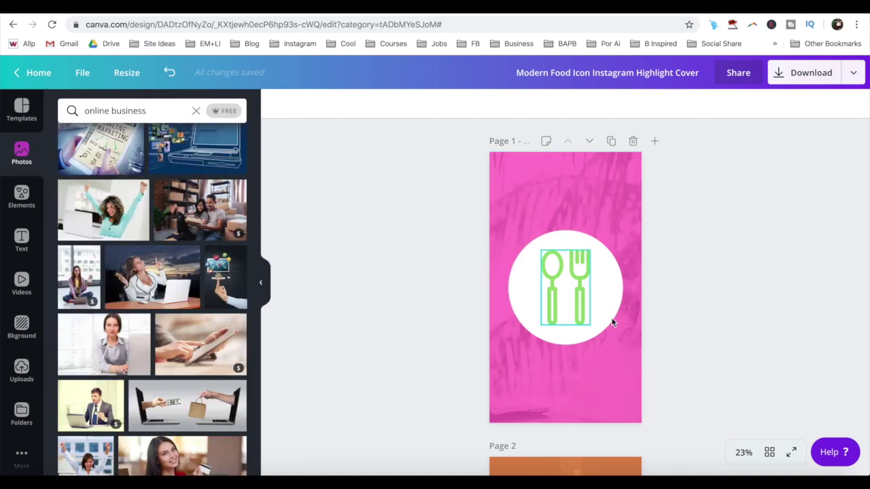
{"action": "left_click", "coordinate": [565, 284]}
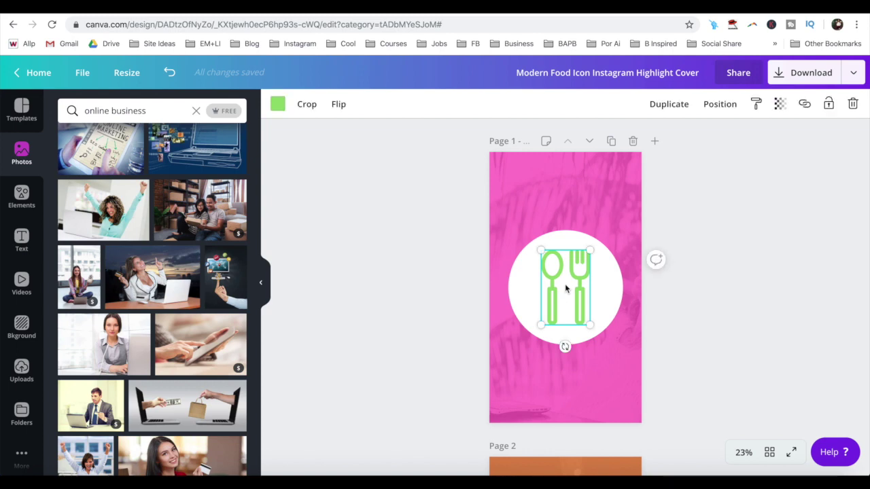
{"action": "key", "text": "Delete"}
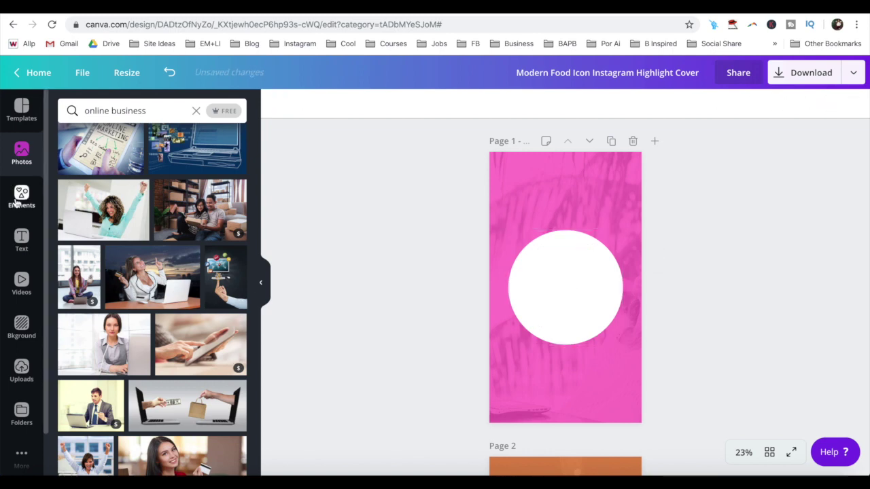
- Drag the yellow person icon from Elements into the white circle and shrink it to fit, centred
{"action": "left_click", "coordinate": [21, 197]}
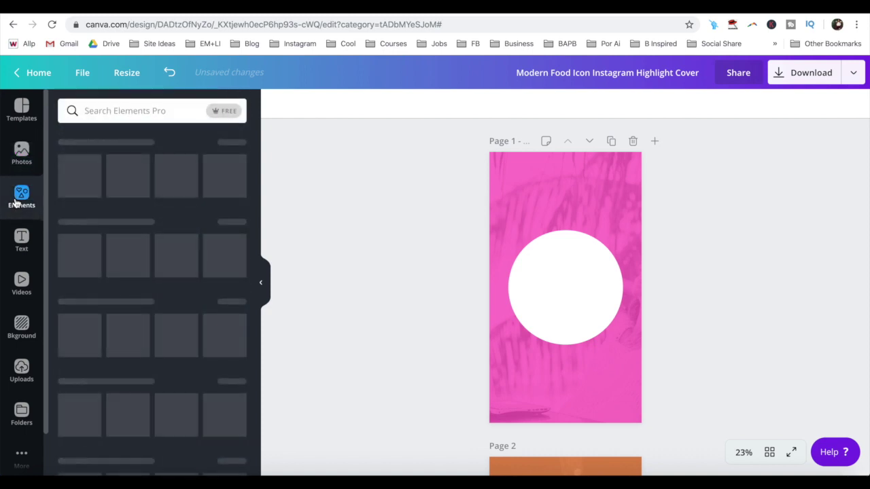
{"action": "scroll", "coordinate": [147, 272], "scroll_direction": "down", "scroll_amount": 2}
{"action": "scroll", "coordinate": [148, 271], "scroll_direction": "down", "scroll_amount": 6}
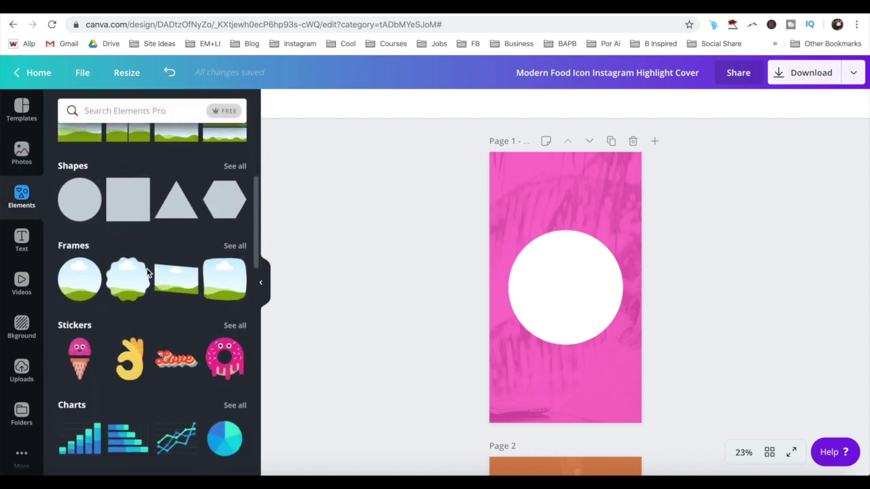
{"action": "scroll", "coordinate": [147, 270], "scroll_direction": "down", "scroll_amount": 5}
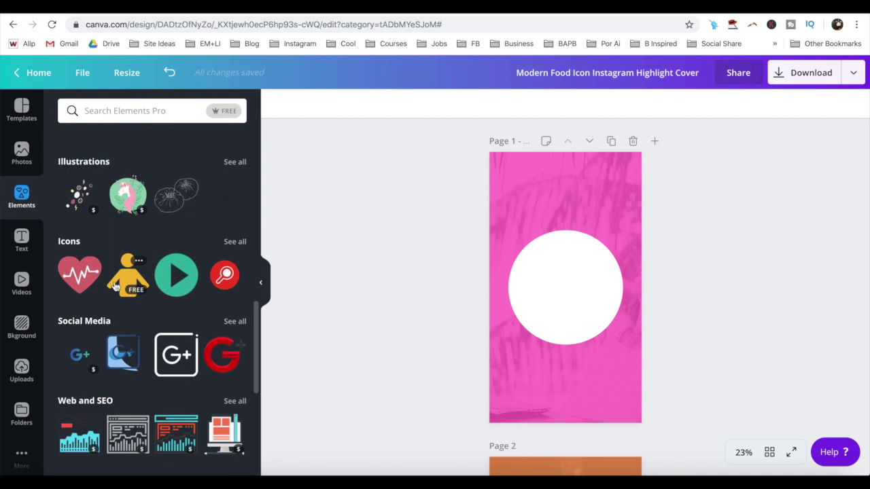
{"action": "left_click_drag", "start_coordinate": [116, 288], "coordinate": [534, 274]}
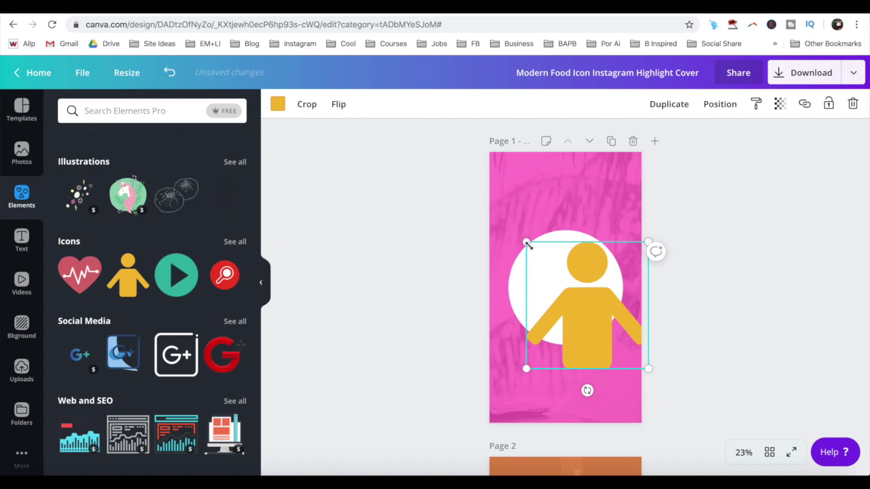
{"action": "left_click_drag", "start_coordinate": [527, 244], "coordinate": [555, 280]}
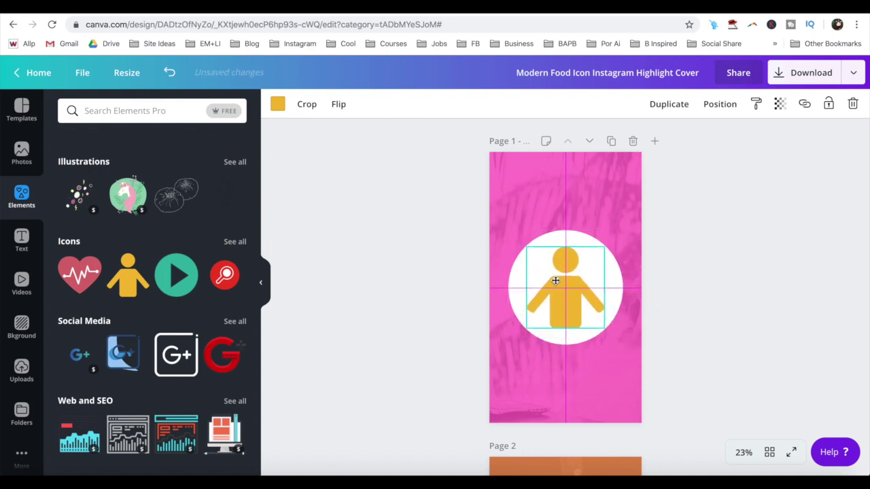
{"action": "left_click", "coordinate": [372, 319]}
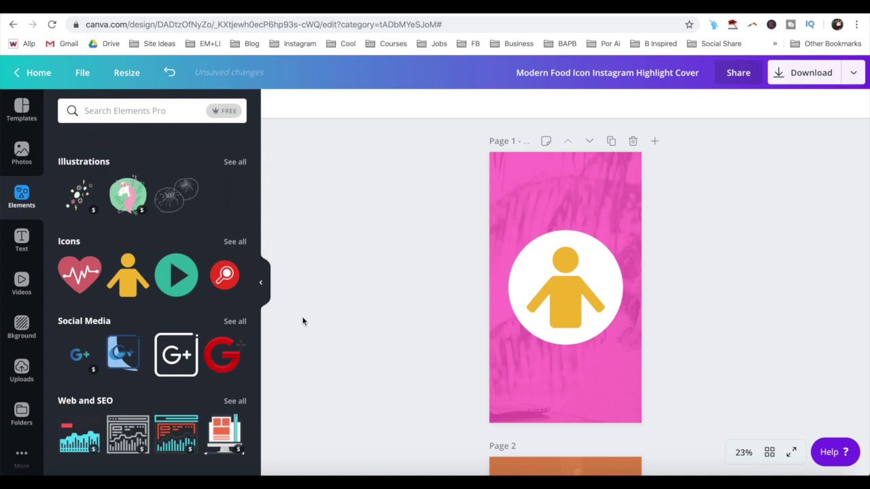
- Add a heading text box reading 'SOCIAL MEDIA MARKETING' to the cover
{"action": "left_click", "coordinate": [21, 241]}
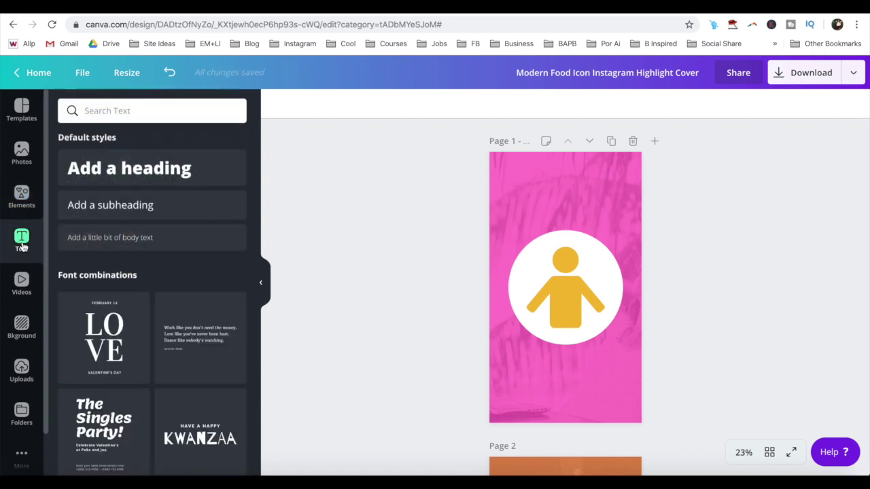
{"action": "left_click", "coordinate": [122, 168]}
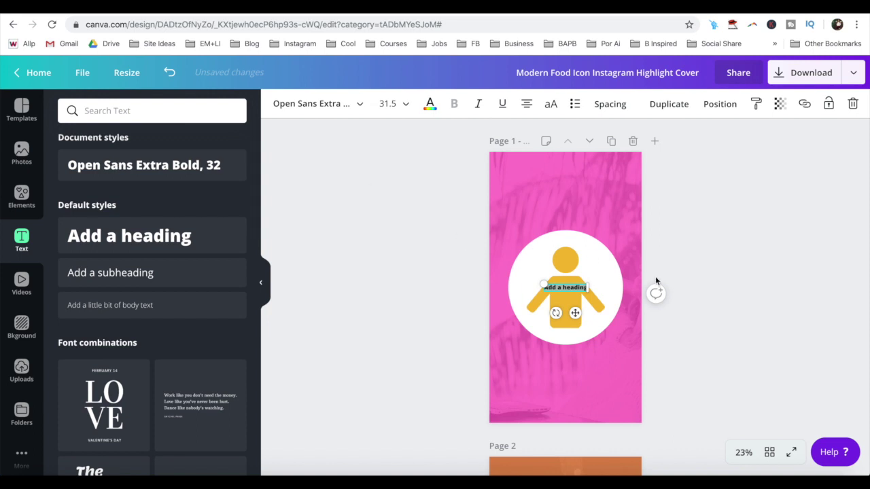
{"action": "type", "text": "SOCIAL MEDIA MARKETING"}
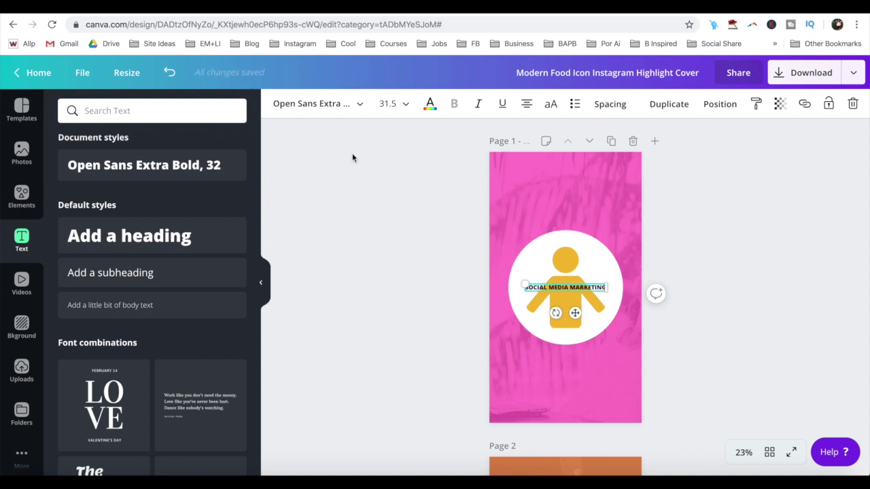
{"action": "left_click", "coordinate": [704, 289]}
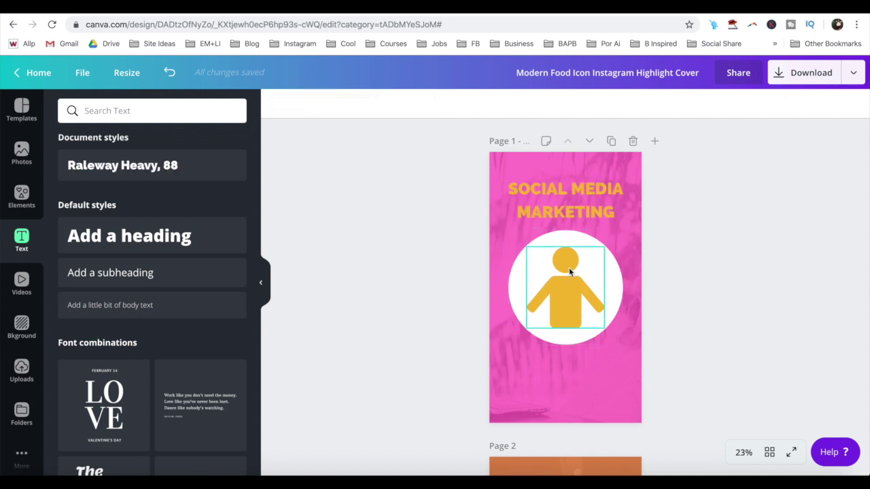
{"action": "left_click", "coordinate": [522, 276]}
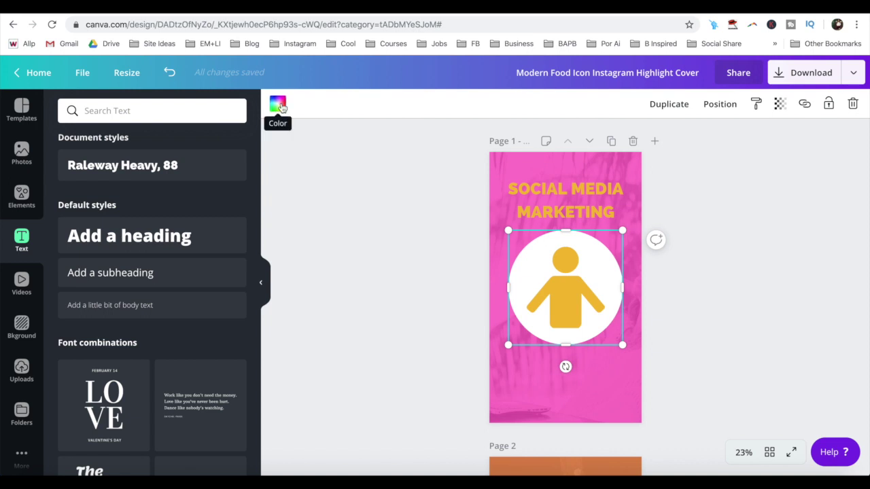
- Change the white circle's colour to a dark, near-black swatch
{"action": "left_click", "coordinate": [280, 105]}
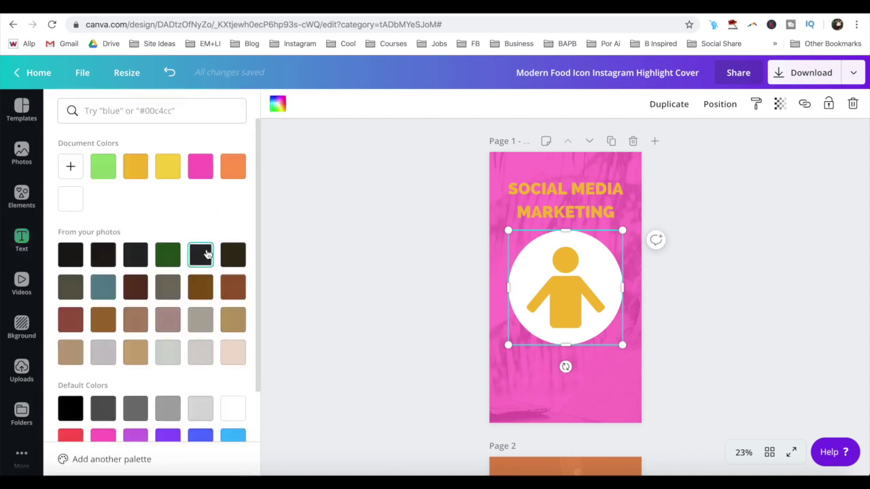
{"action": "left_click", "coordinate": [206, 254]}
{"action": "left_click", "coordinate": [411, 260]}
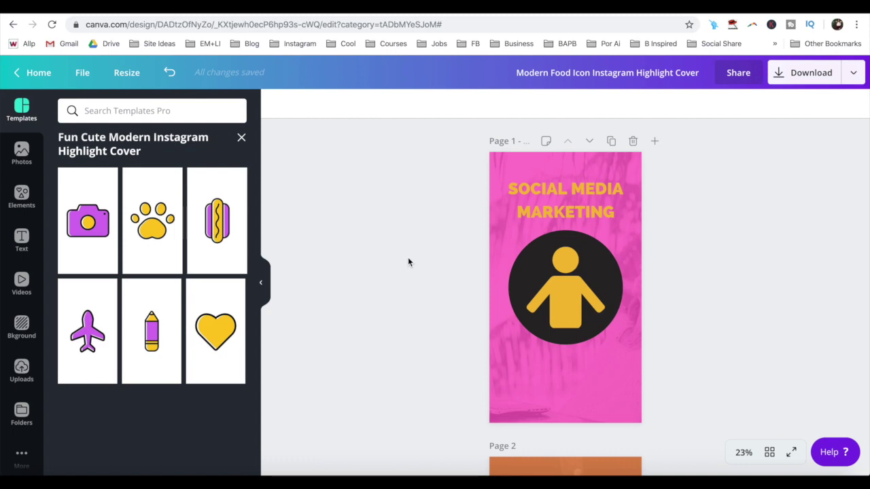
- Browse the Elements library, then open the design's download options
{"action": "left_click", "coordinate": [22, 195]}
{"action": "scroll", "coordinate": [158, 222], "scroll_direction": "down", "scroll_amount": 10}
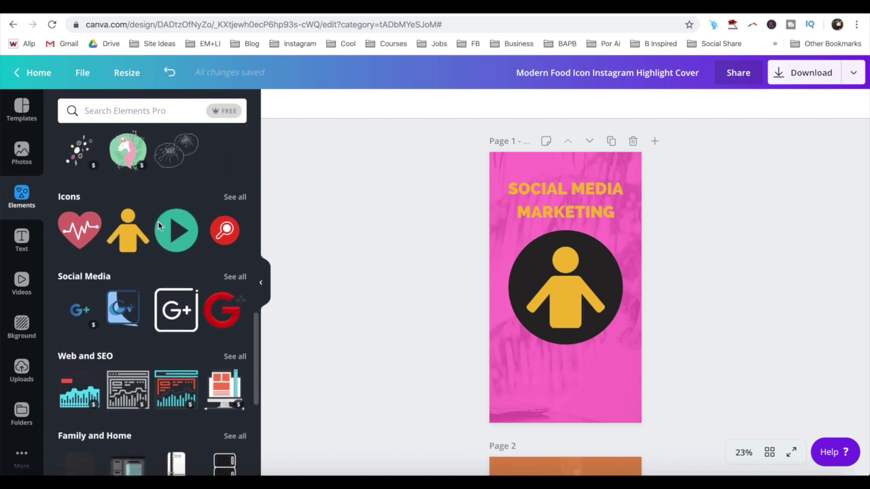
{"action": "scroll", "coordinate": [158, 222], "scroll_direction": "up", "scroll_amount": 5}
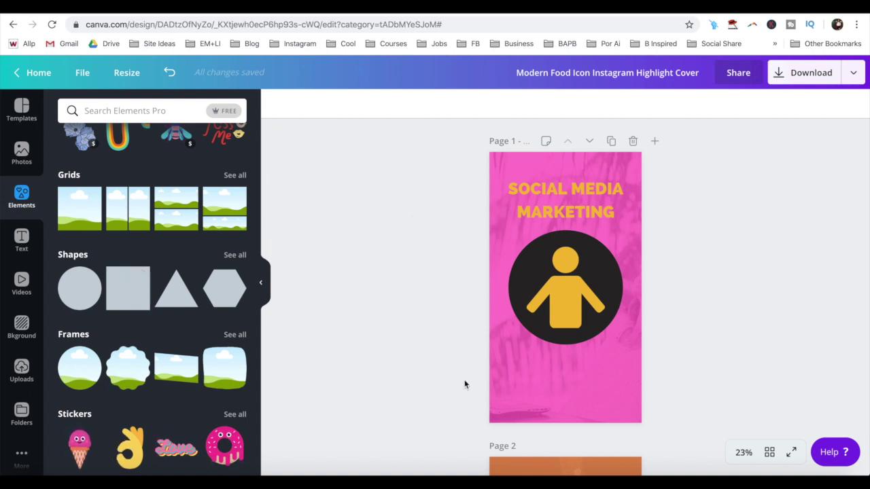
{"action": "left_click", "coordinate": [800, 82]}
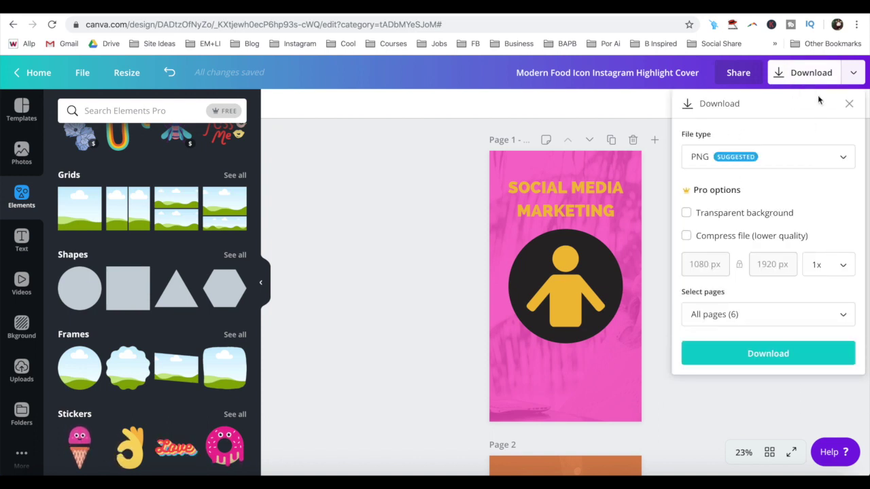
- Download all six pages of the cover as PNG images
{"action": "left_click", "coordinate": [779, 159]}
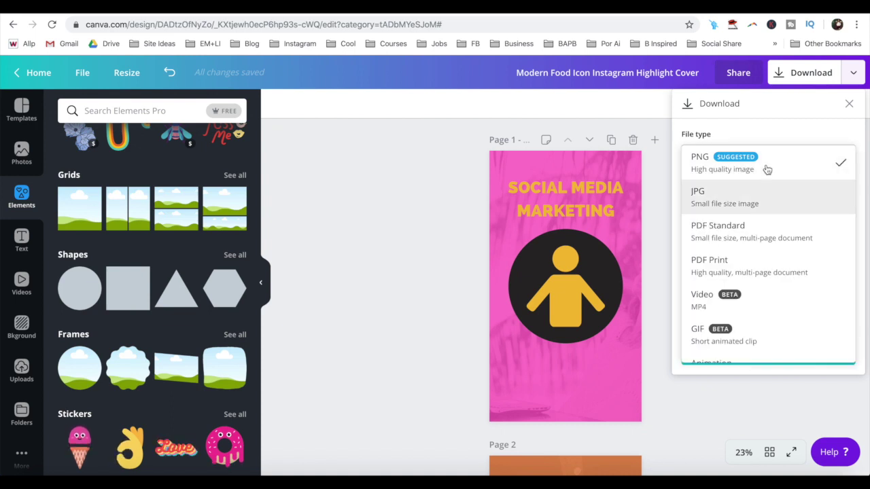
{"action": "left_click", "coordinate": [767, 167]}
{"action": "left_click", "coordinate": [725, 353]}
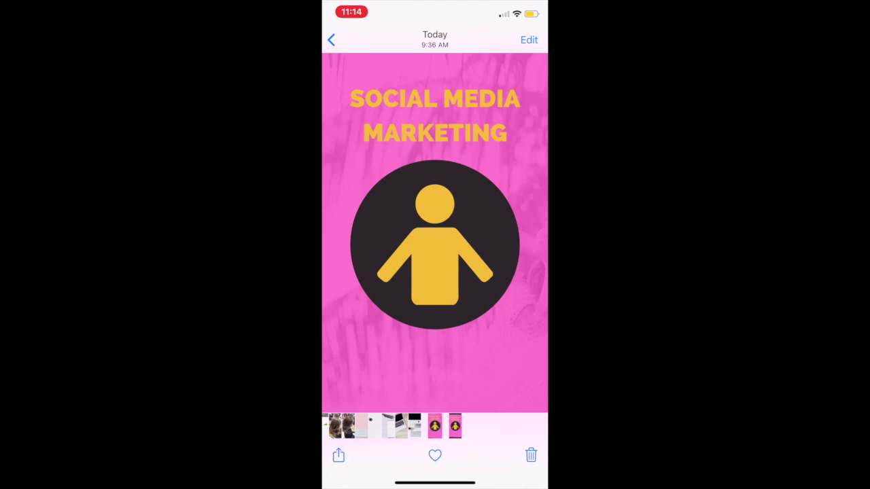
- Return to the Instagram profile and start a new highlight from three chosen past stories
{"action": "left_click_drag", "start_coordinate": [435, 483], "coordinate": [435, 306]}
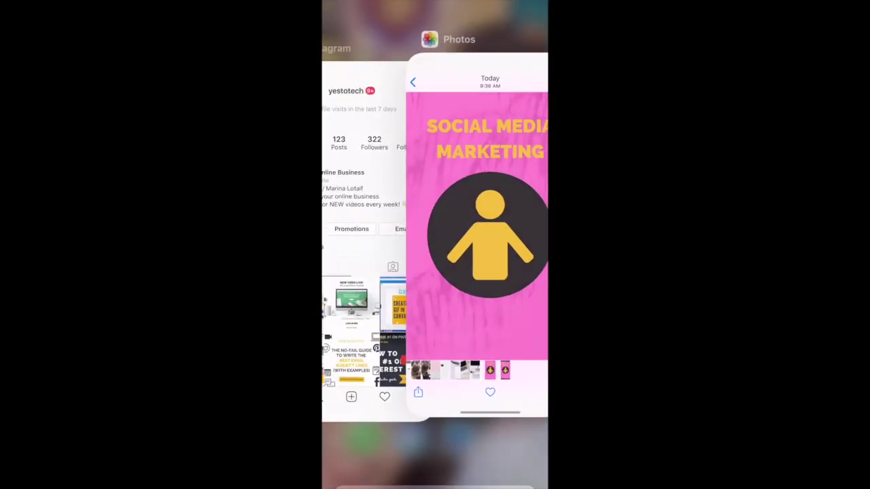
{"action": "left_click", "coordinate": [398, 233]}
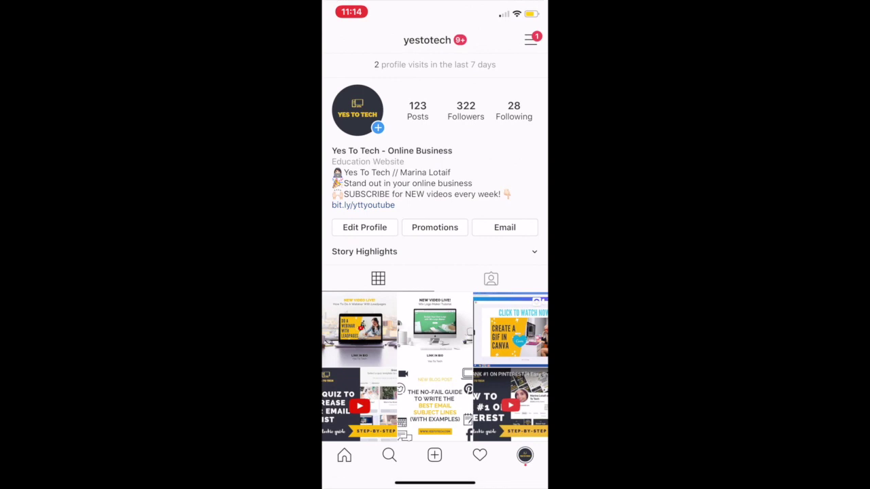
{"action": "left_click", "coordinate": [534, 251]}
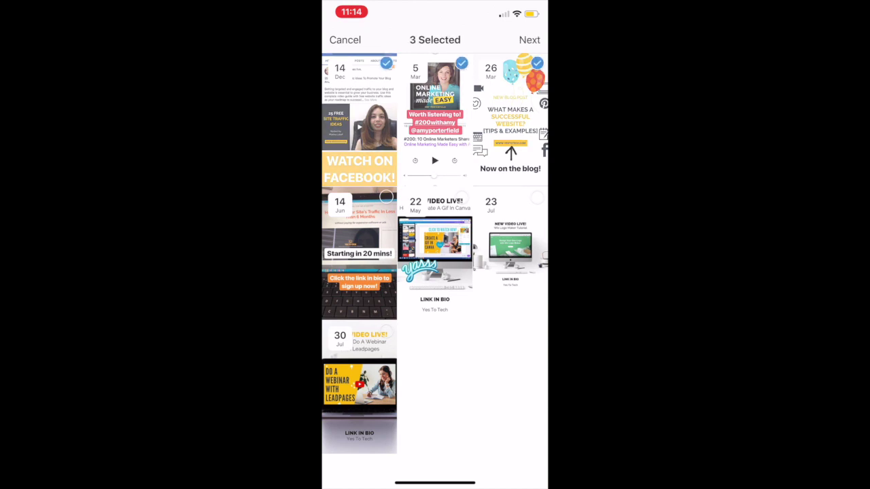
{"action": "left_click", "coordinate": [529, 39]}
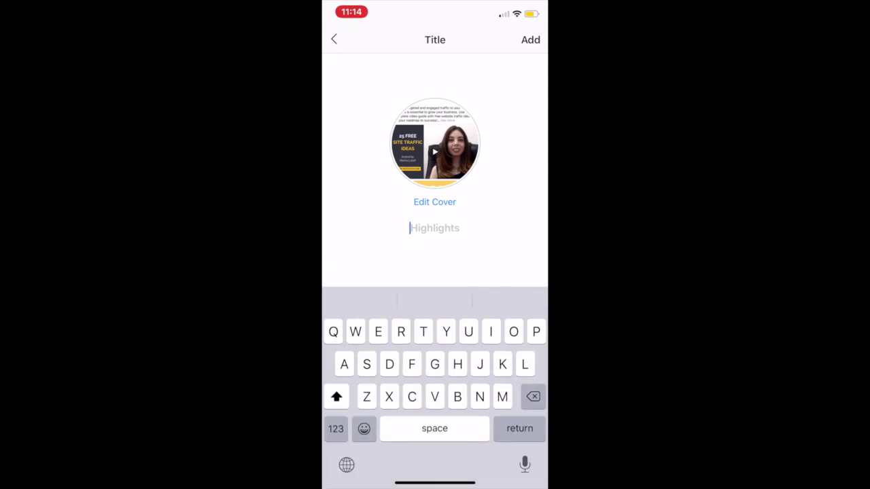
- Use the downloaded person-icon image as cover, title it 'Social Media', and add the highlight
{"action": "left_click", "coordinate": [434, 202]}
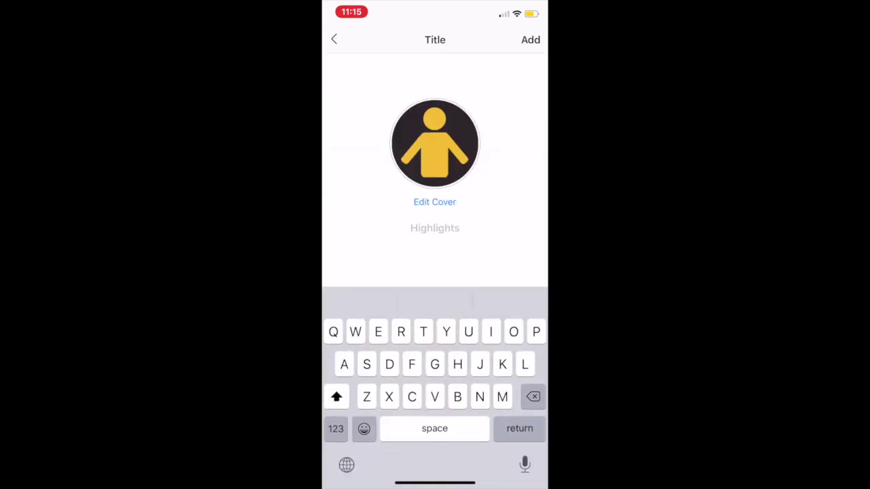
{"action": "type", "text": "Social "}
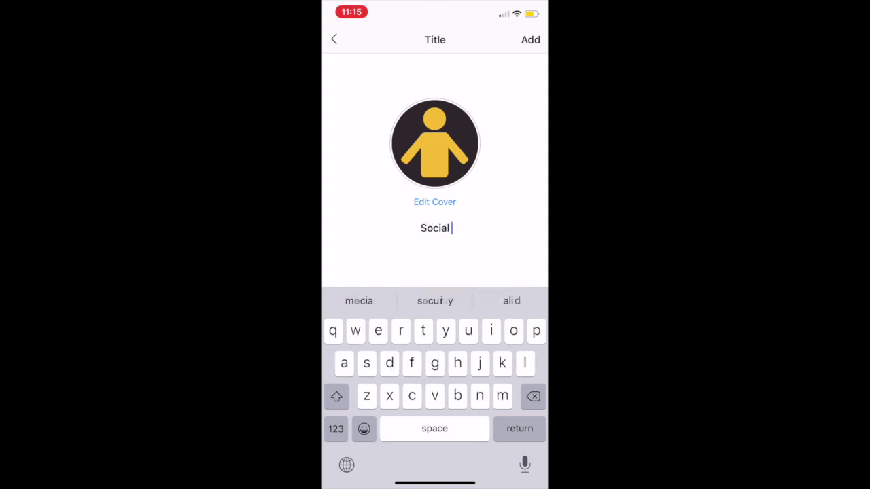
{"action": "type", "text": "Media"}
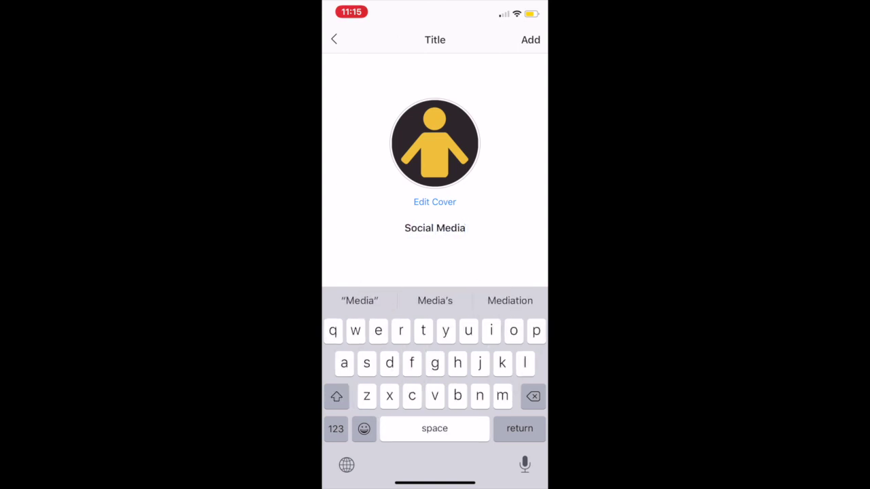
{"action": "left_click", "coordinate": [530, 39]}
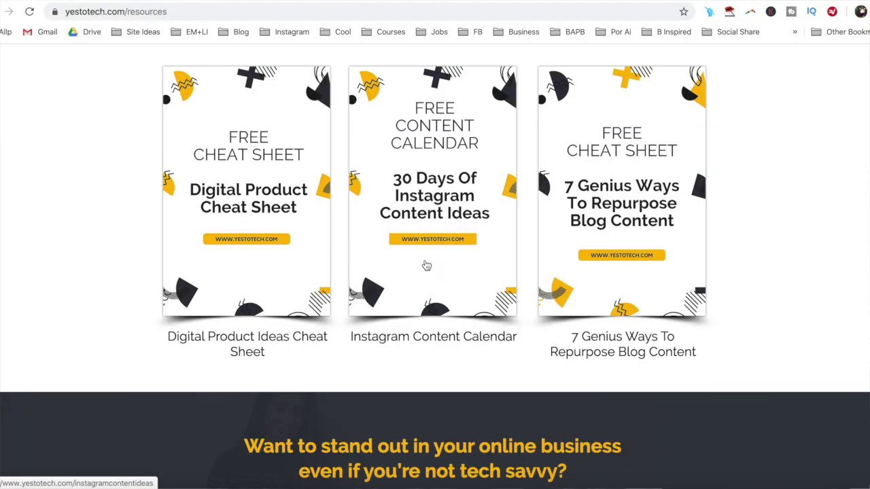
- Open the Instagram Content Calendar signup form and enter the first name and e-mail address
{"action": "left_click", "coordinate": [425, 264]}
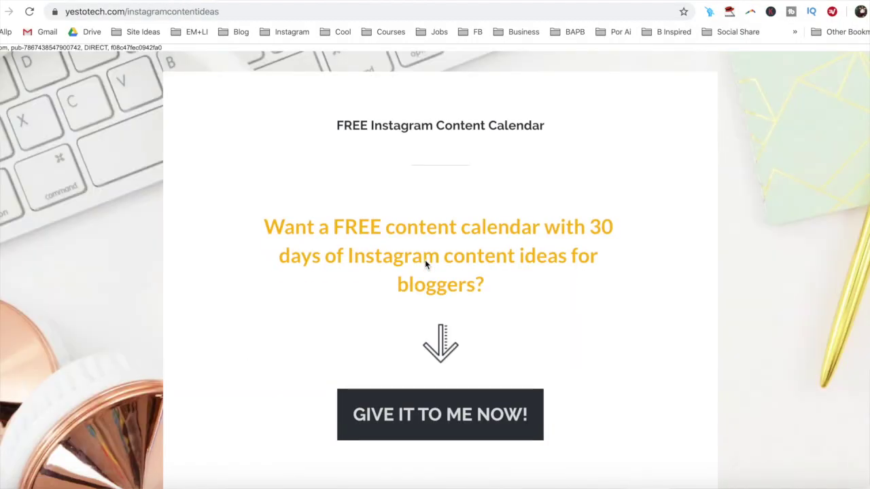
{"action": "scroll", "coordinate": [426, 263], "scroll_direction": "down", "scroll_amount": 1}
{"action": "left_click", "coordinate": [425, 384]}
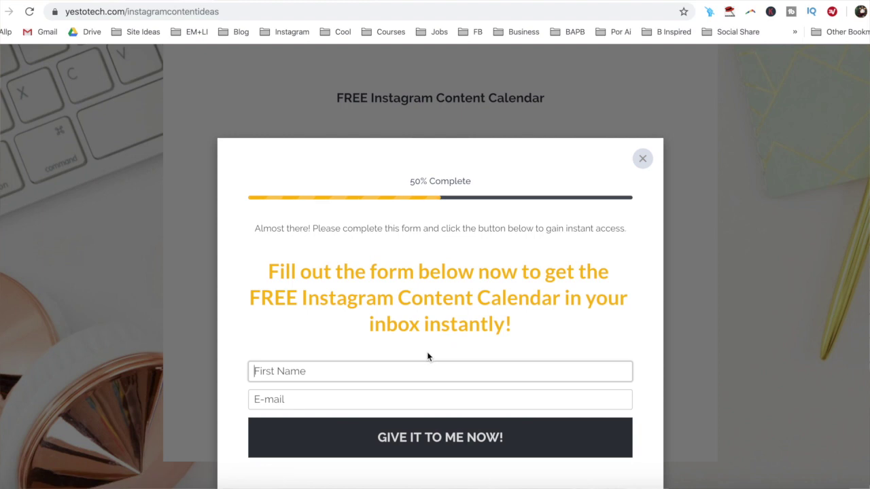
{"action": "type", "text": "Marina"}
{"action": "key", "text": "Tab"}
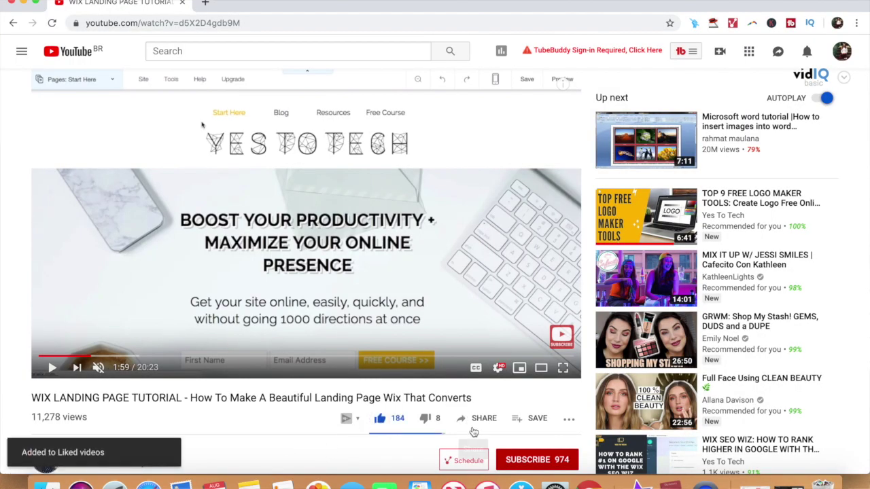
- Subscribe to Yes To Tech and turn on all notifications for the channel
{"action": "left_click", "coordinate": [530, 460]}
{"action": "left_click", "coordinate": [569, 462]}
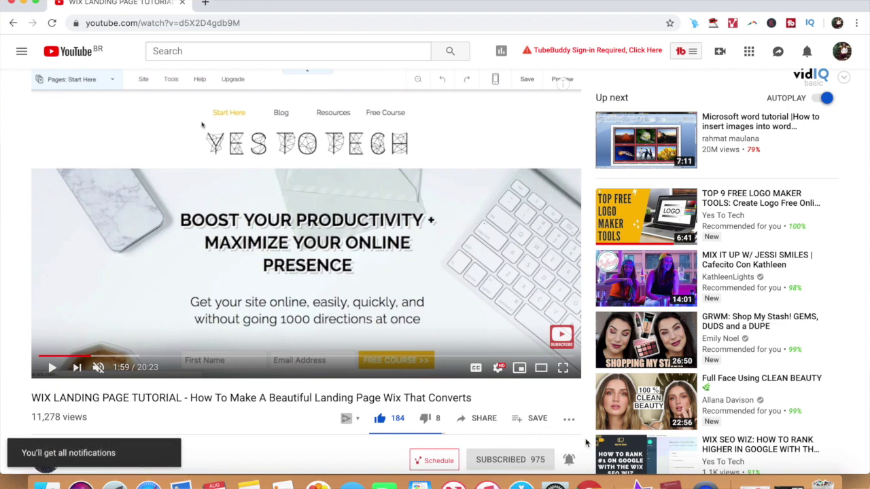